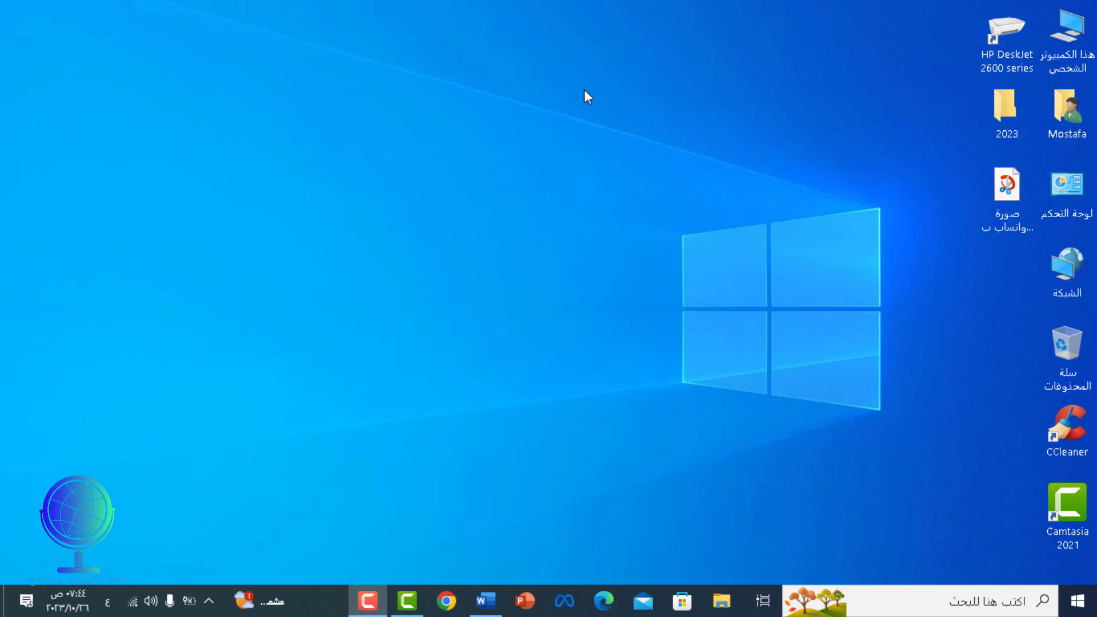
# Switch to Word, choose HP DeskJet 2600 series as the printer, check its status, and close Word.
pyautogui.click(476, 594)
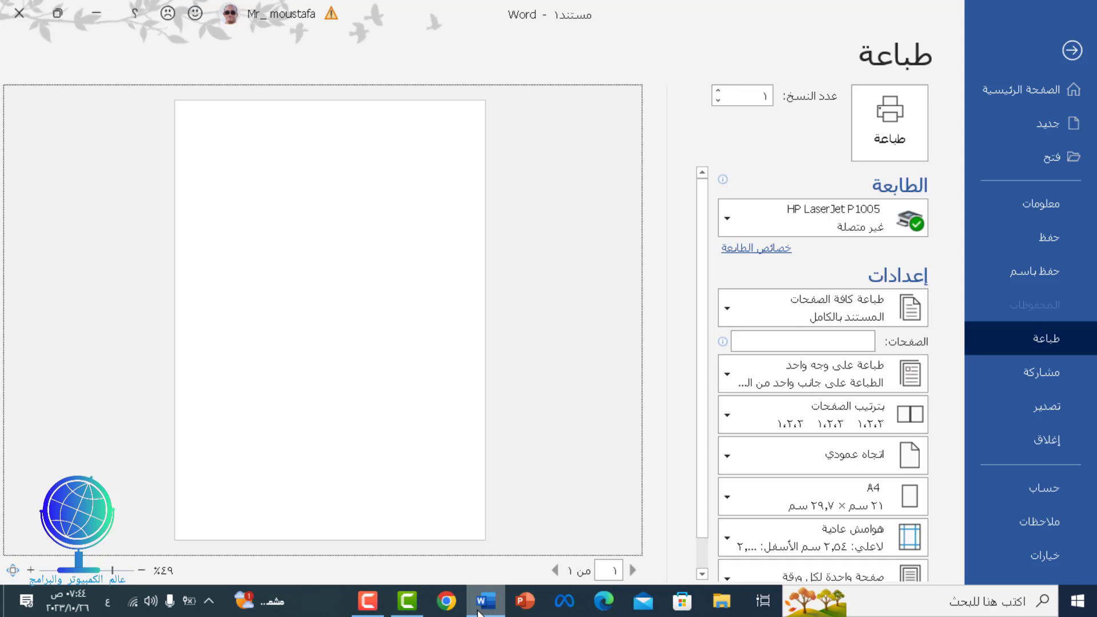
pyautogui.click(837, 226)
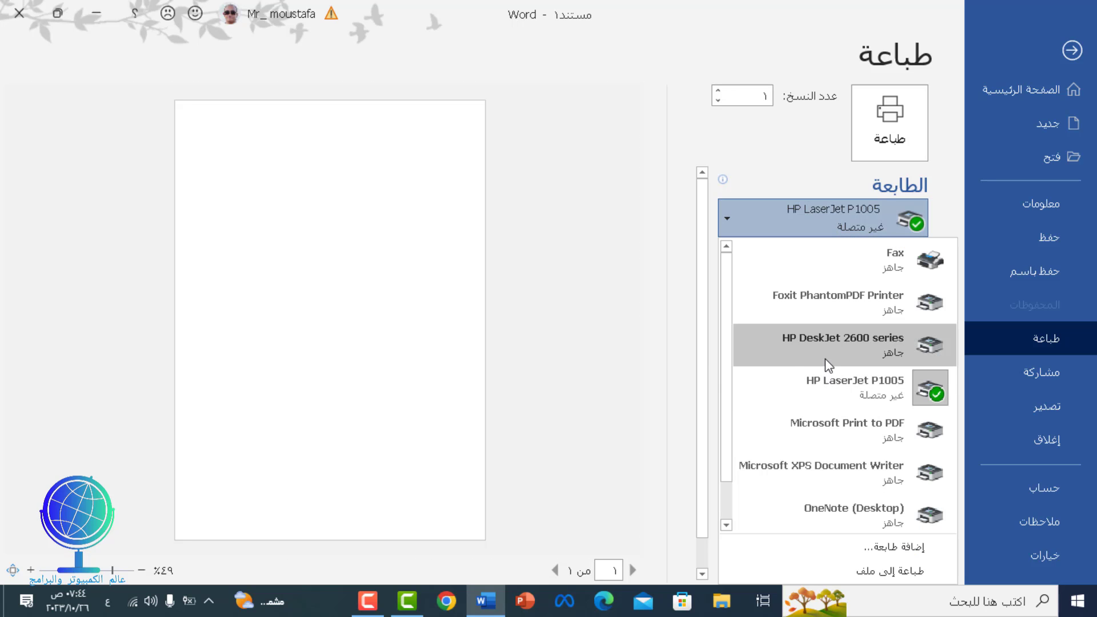
pyautogui.press('Escape')
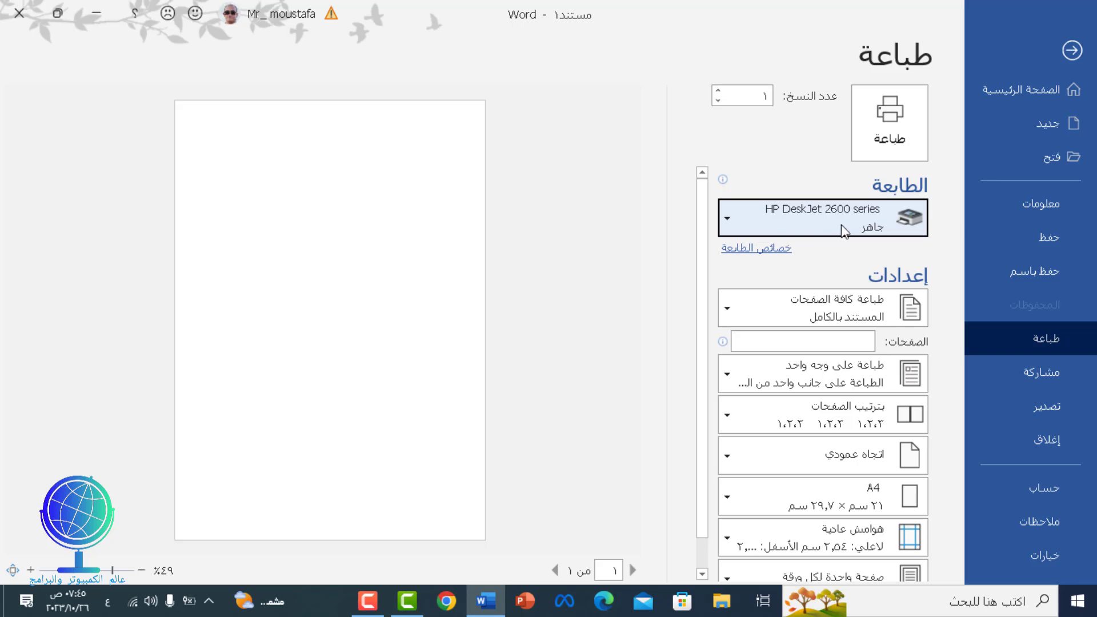
pyautogui.moveTo(898, 234)
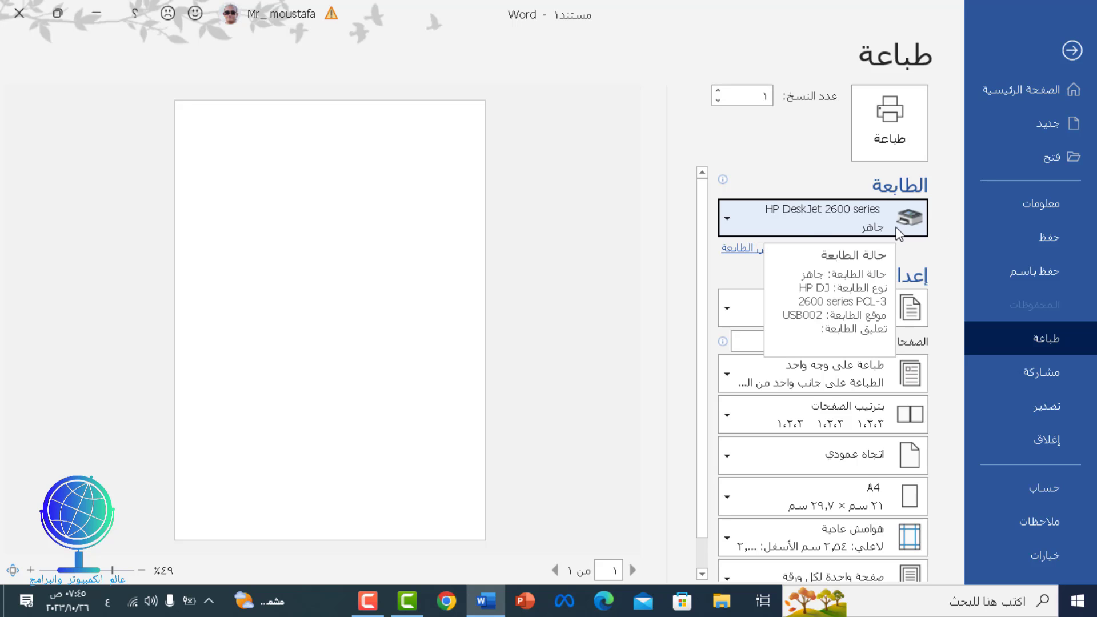
pyautogui.click(19, 2)
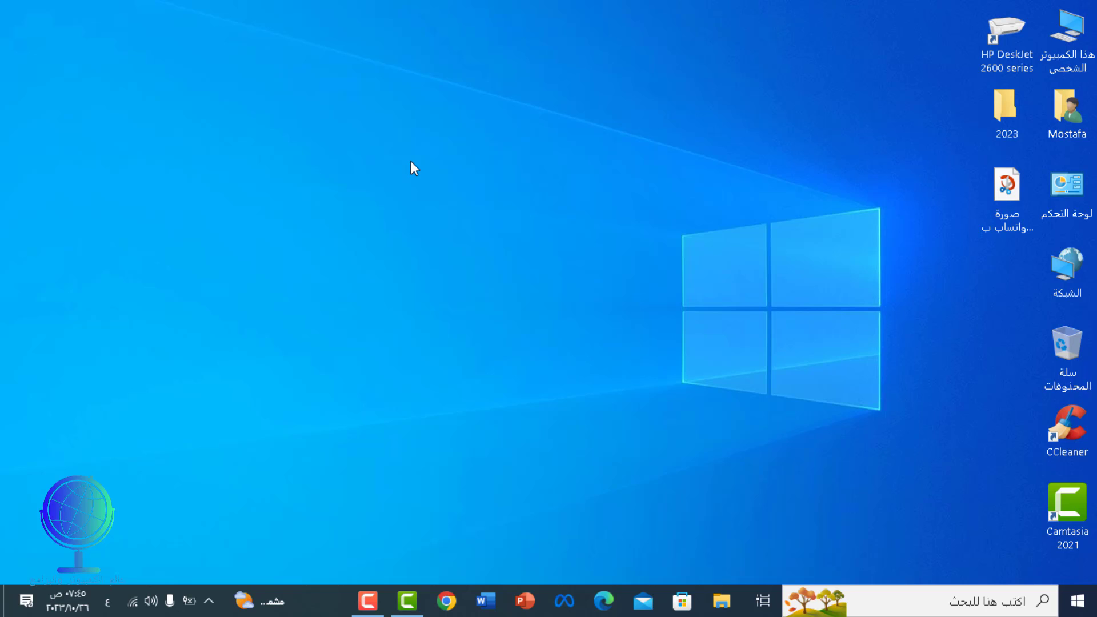
# Launch the printer troubleshooter from the Control Panel's troubleshooting section and close the Control Panel window.
pyautogui.click(1064, 201)
pyautogui.doubleClick(1064, 201)
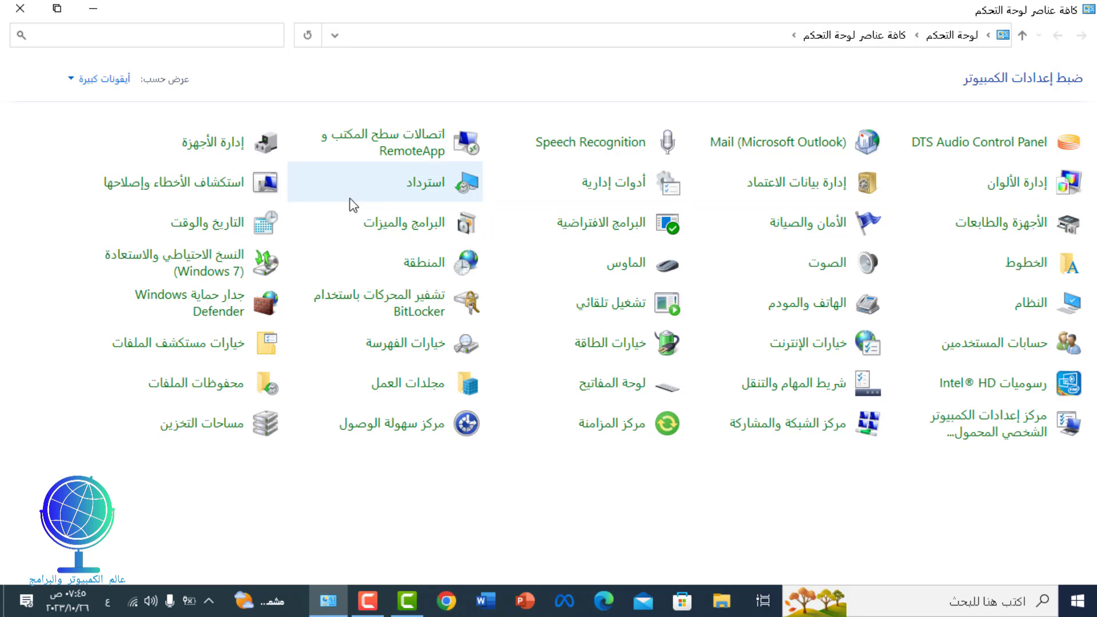
pyautogui.click(221, 186)
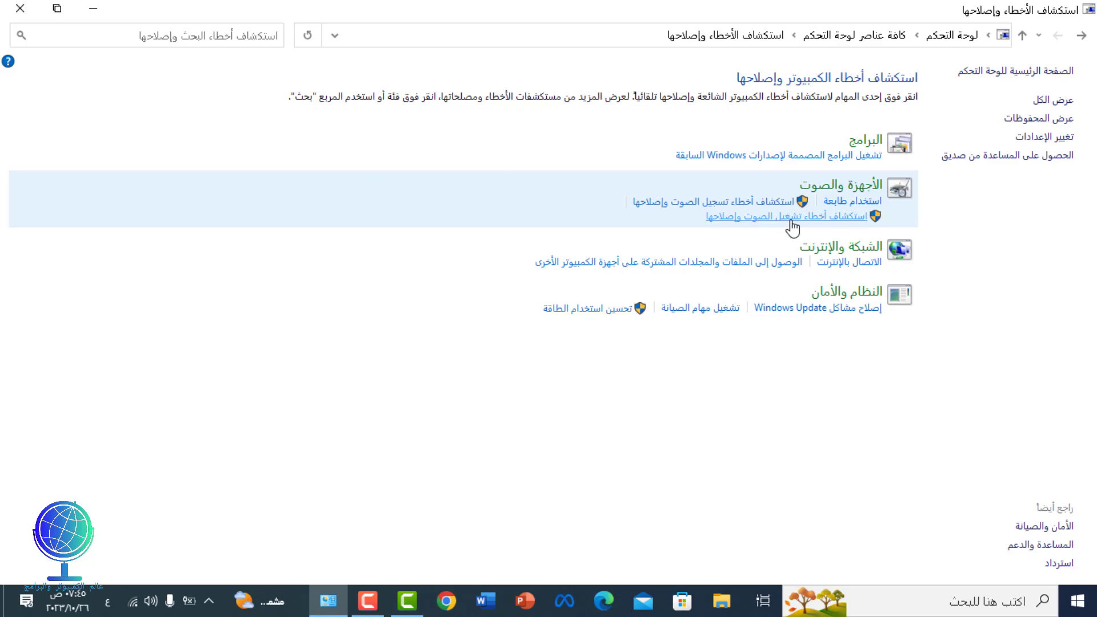
pyautogui.click(843, 203)
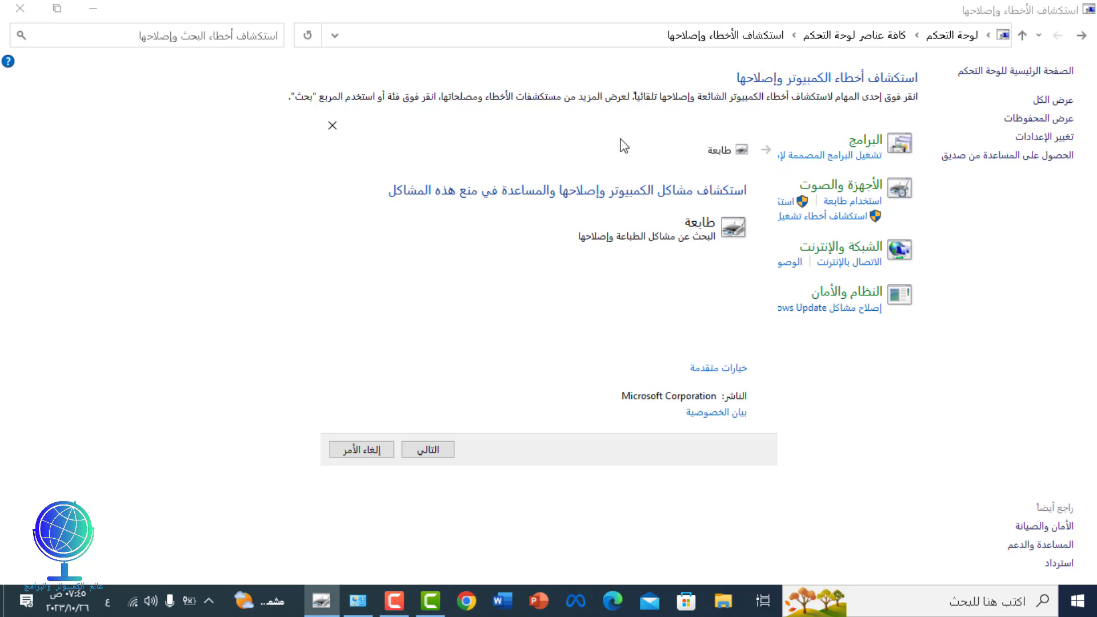
pyautogui.click(20, 8)
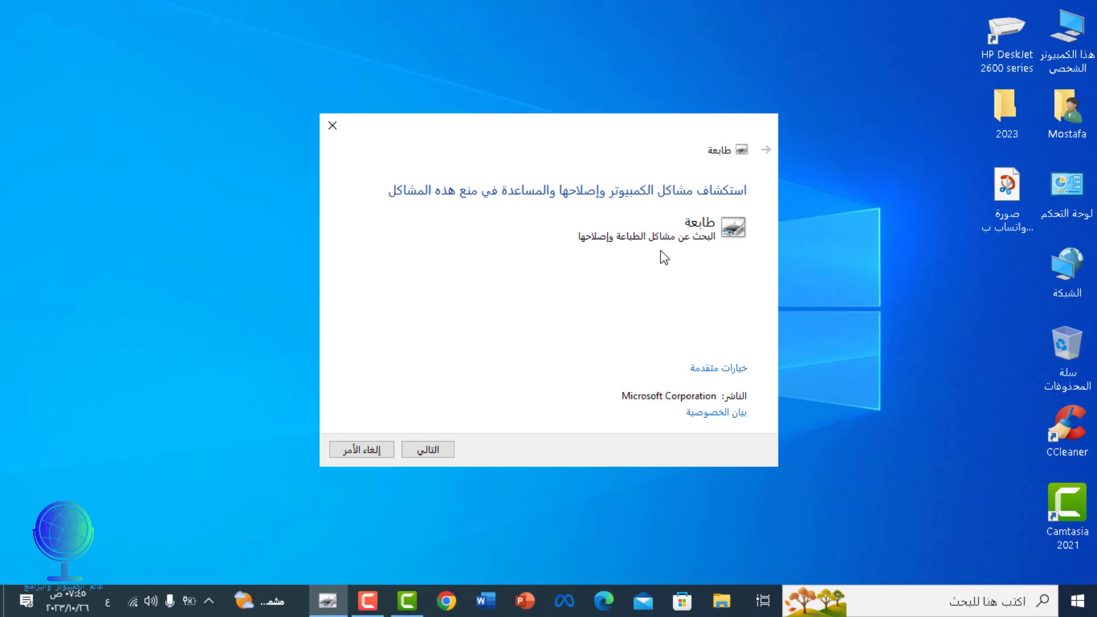
# Run the printer troubleshooter on the HP DeskJet 2600 series.
pyautogui.click(428, 452)
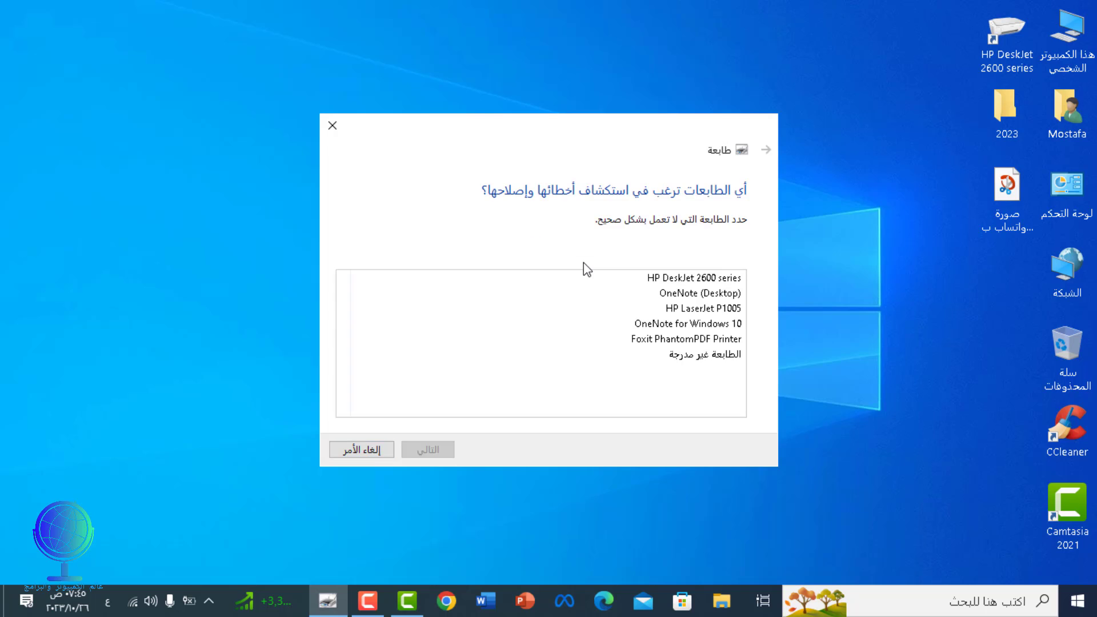
pyautogui.click(704, 279)
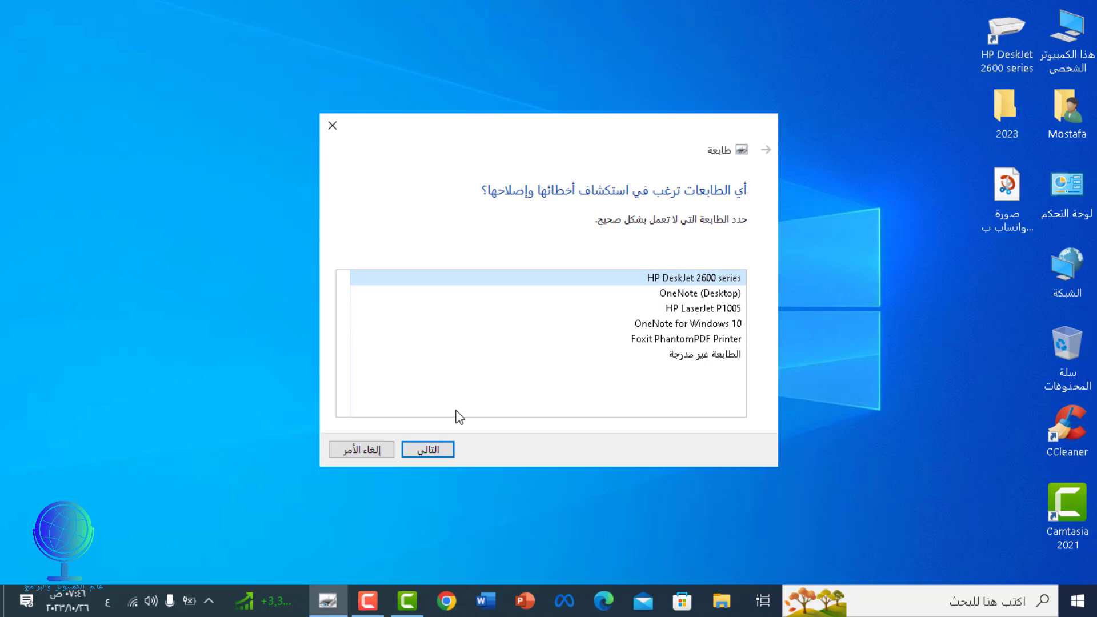
pyautogui.click(437, 452)
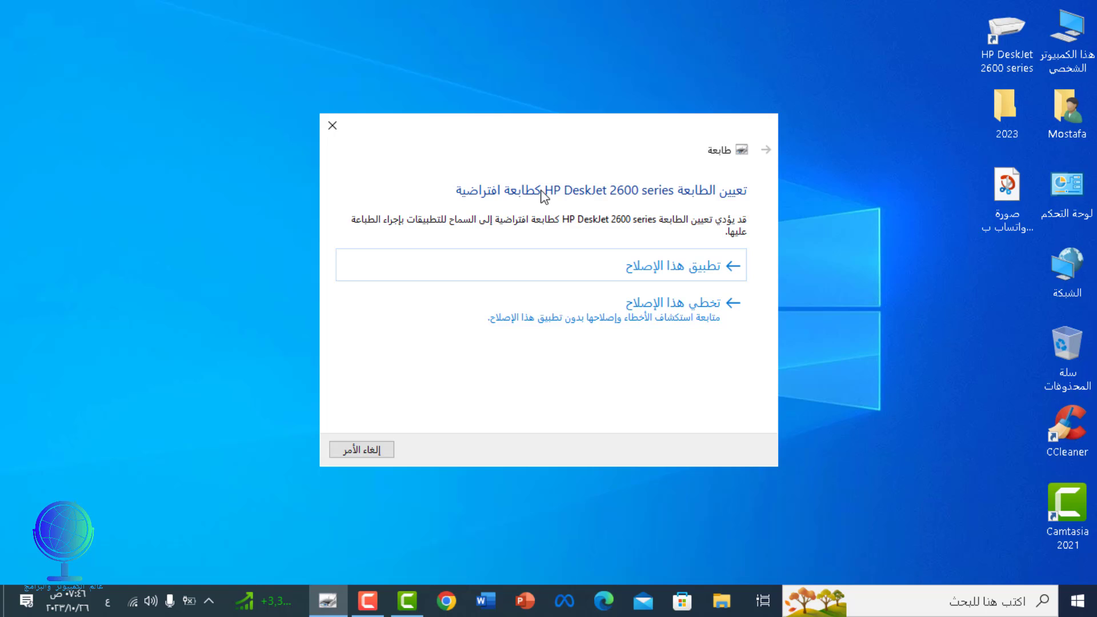
# Open Devices and Printers from the Control Panel and check which printer is set as default.
pyautogui.click(1082, 199)
pyautogui.click(1082, 200)
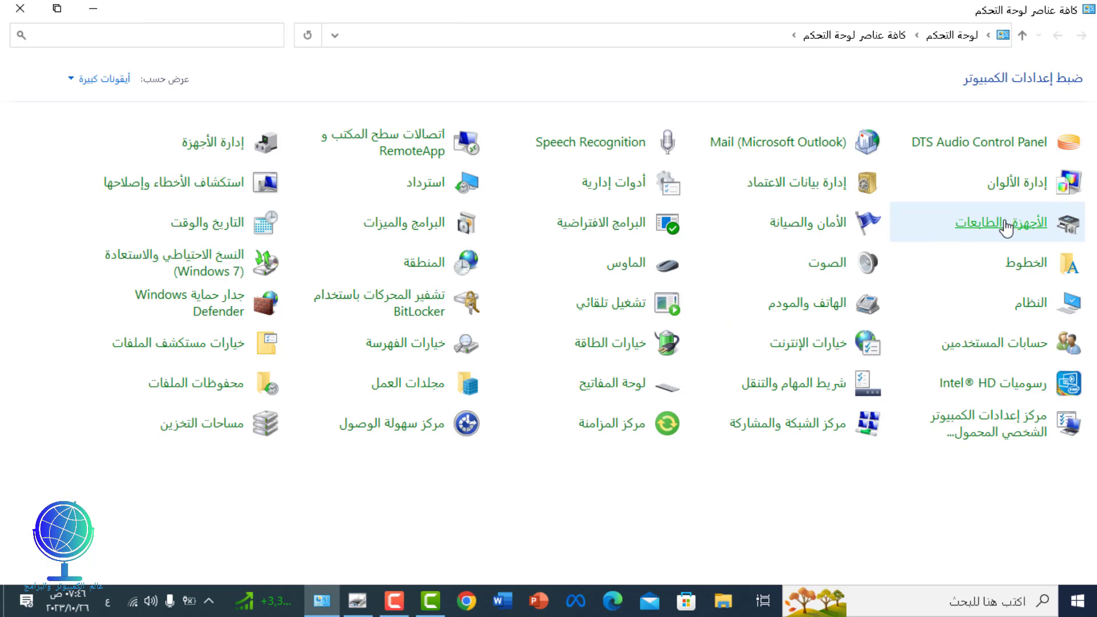
pyautogui.click(1005, 229)
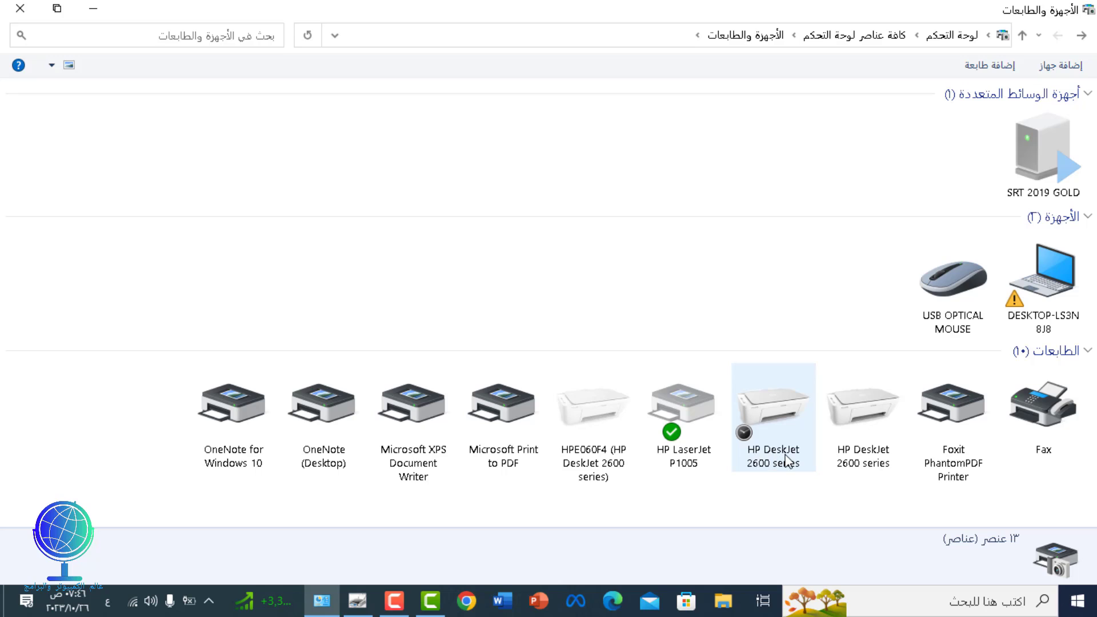
pyautogui.moveTo(788, 460)
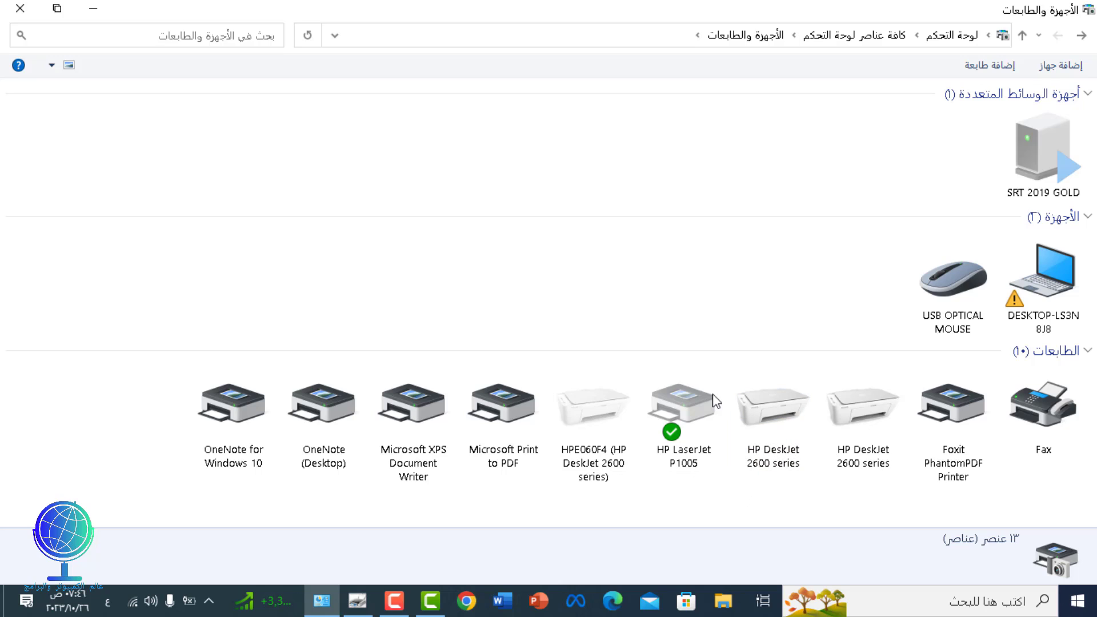
pyautogui.moveTo(681, 466)
# Return to the troubleshooter, apply the fix that makes HP DeskJet 2600 series the default printer, and close the troubleshooter.
pyautogui.click(91, 13)
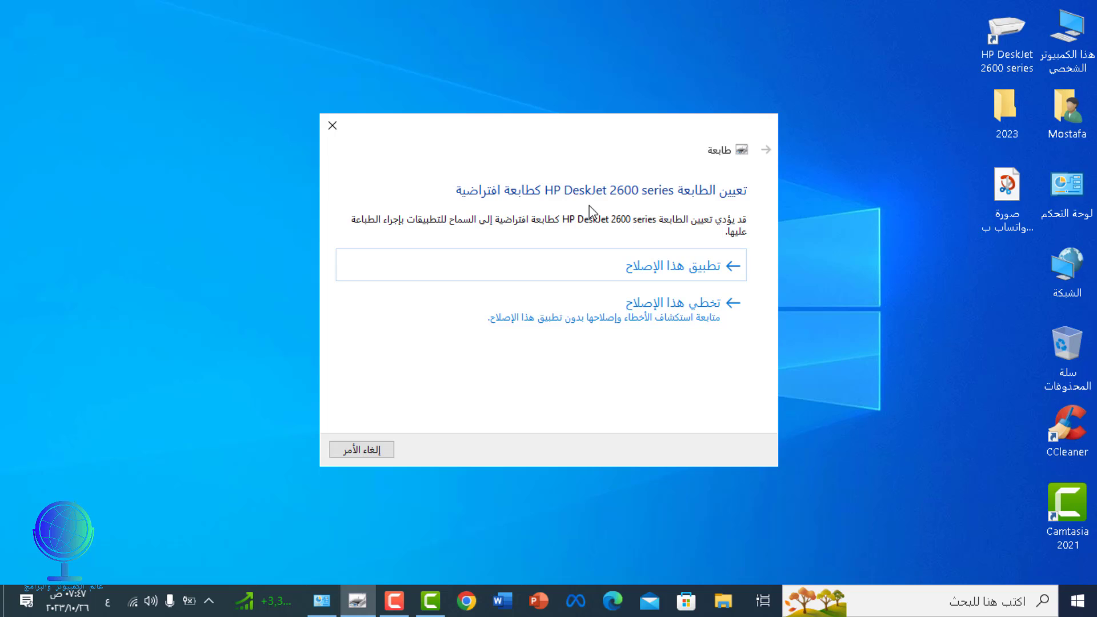
pyautogui.click(701, 275)
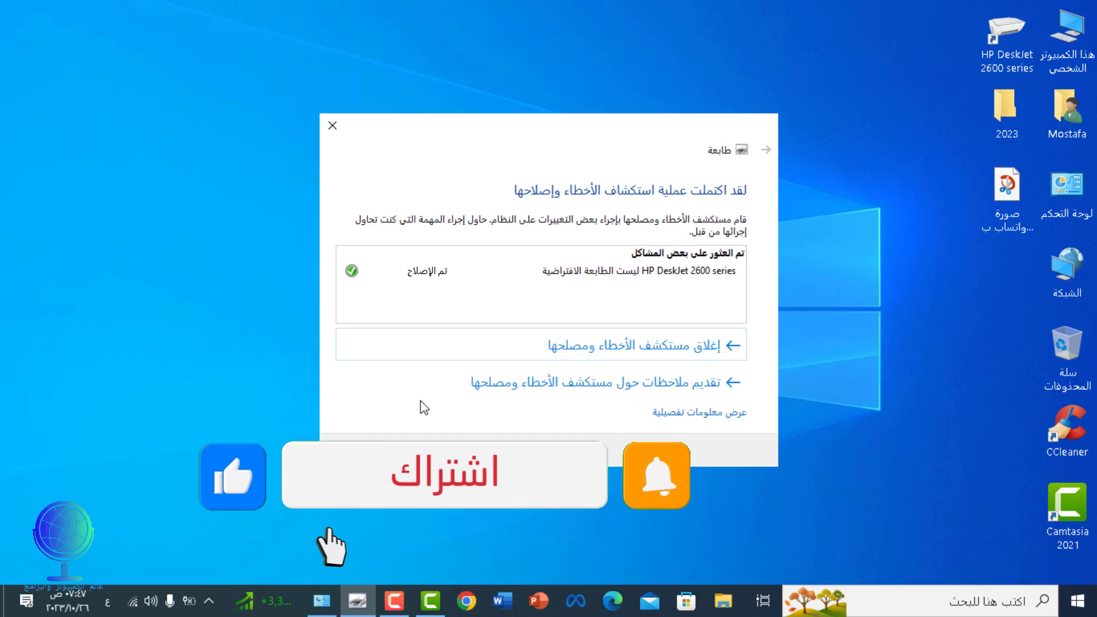
pyautogui.click(467, 349)
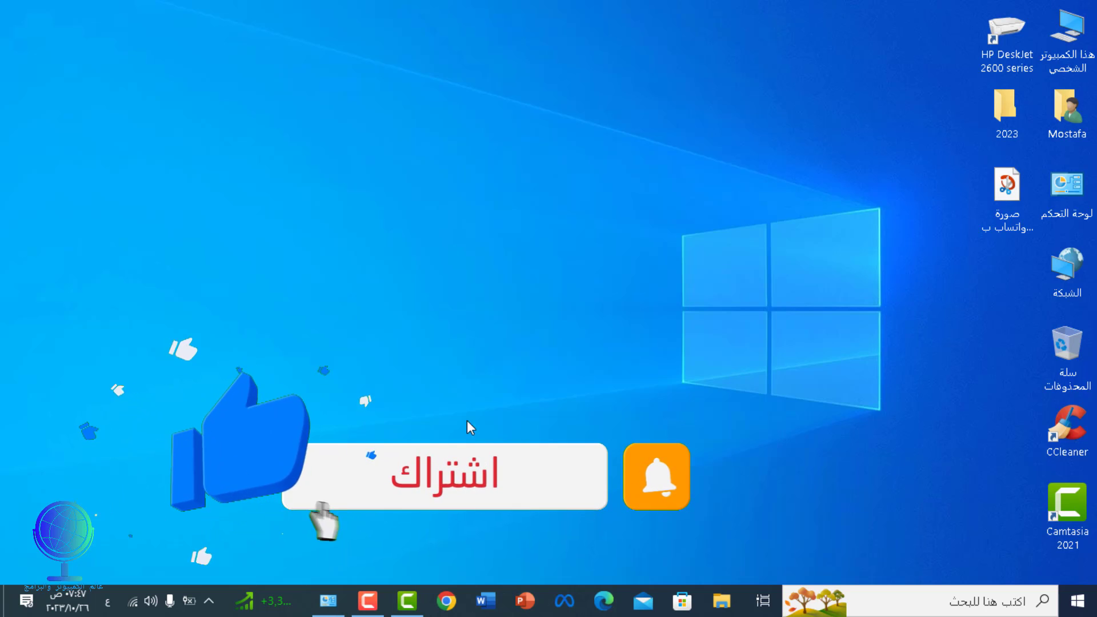
# Troubleshoot the default HP DeskJet 2600 series from Devices and Printers, then close the troubleshooter.
pyautogui.click(328, 601)
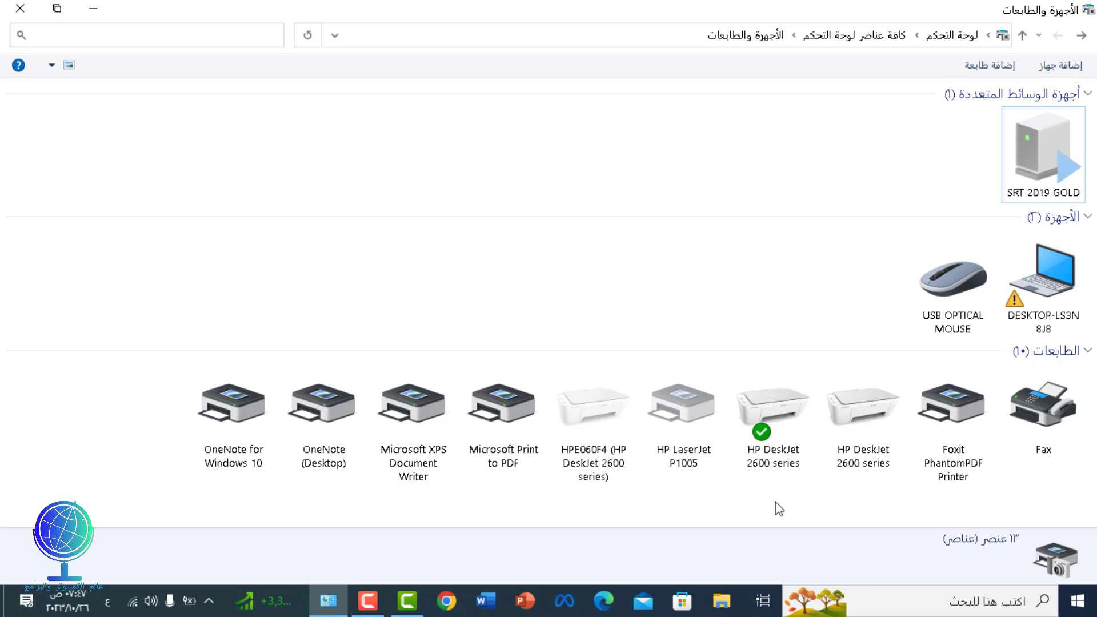
pyautogui.click(780, 419)
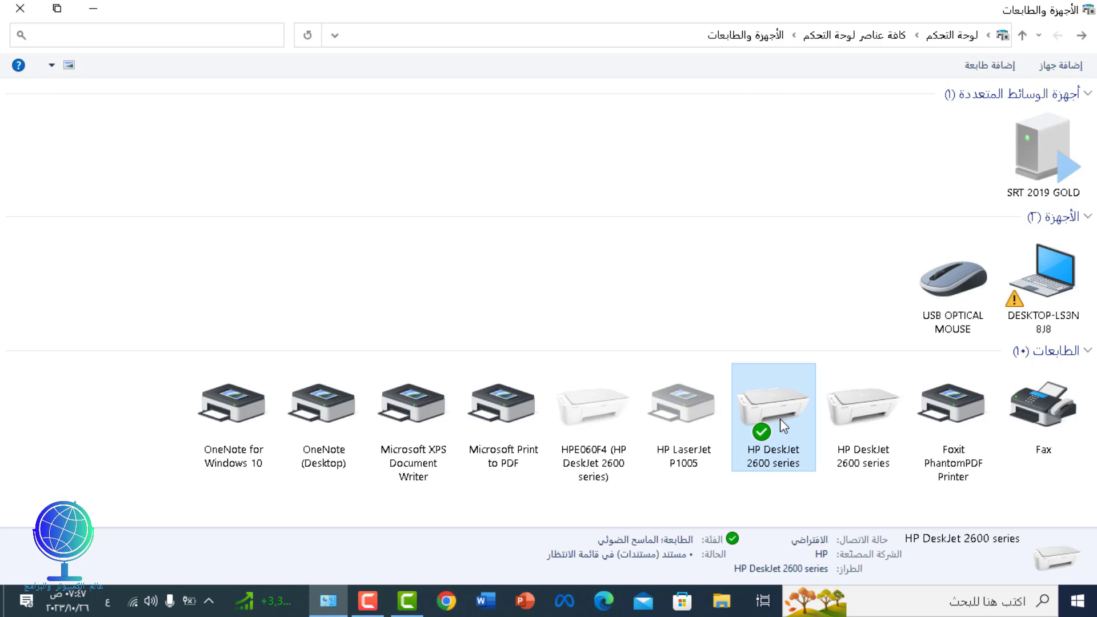
pyautogui.rightClick(780, 420)
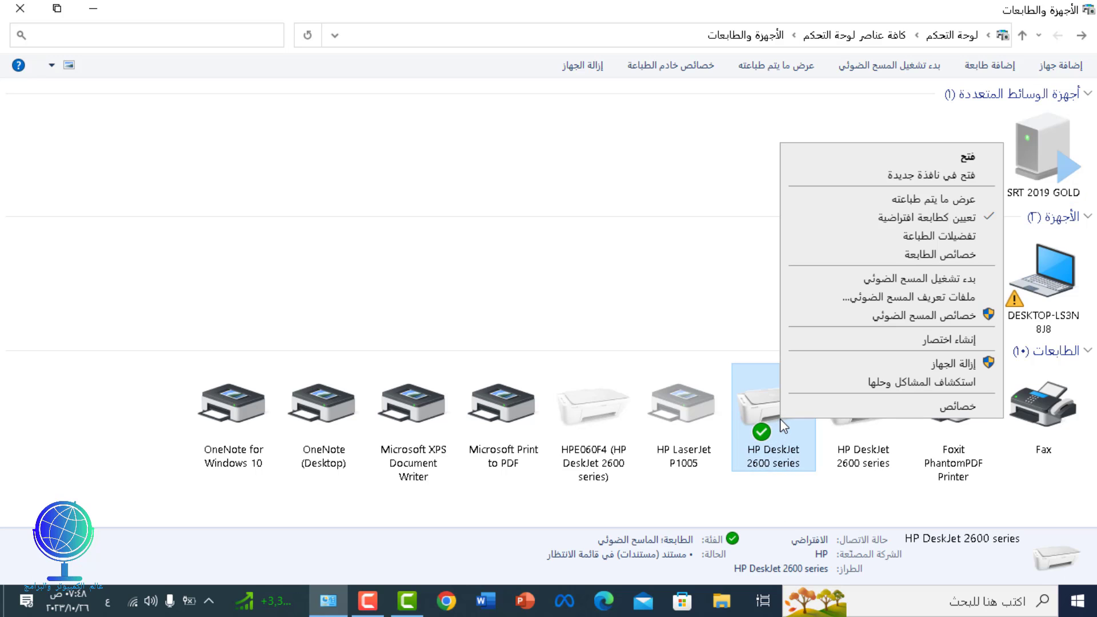
pyautogui.click(865, 383)
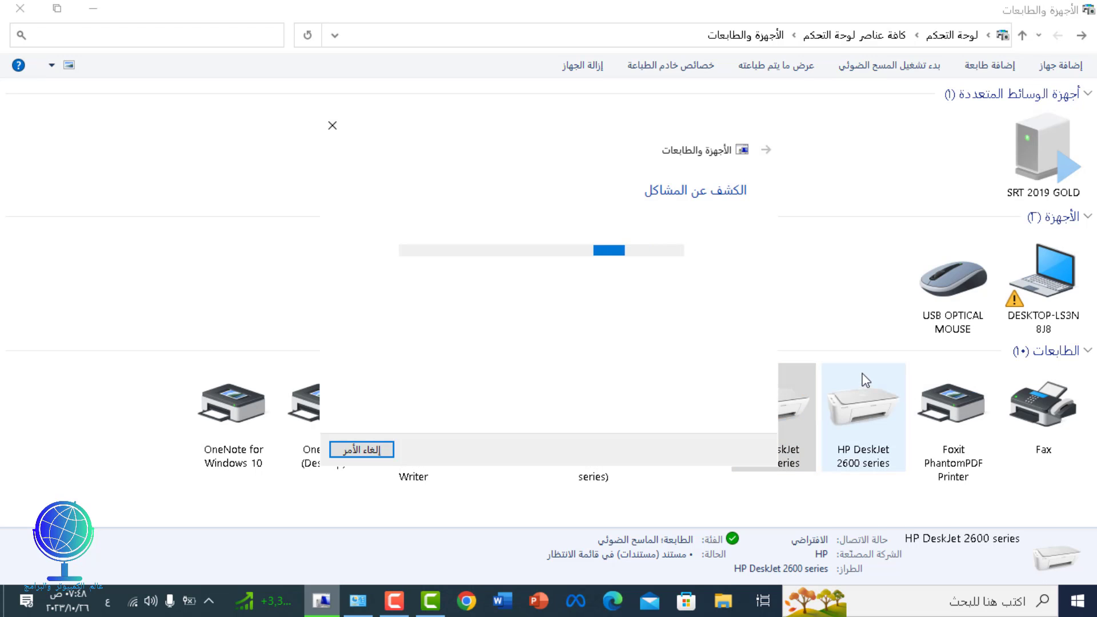
pyautogui.click(5, 8)
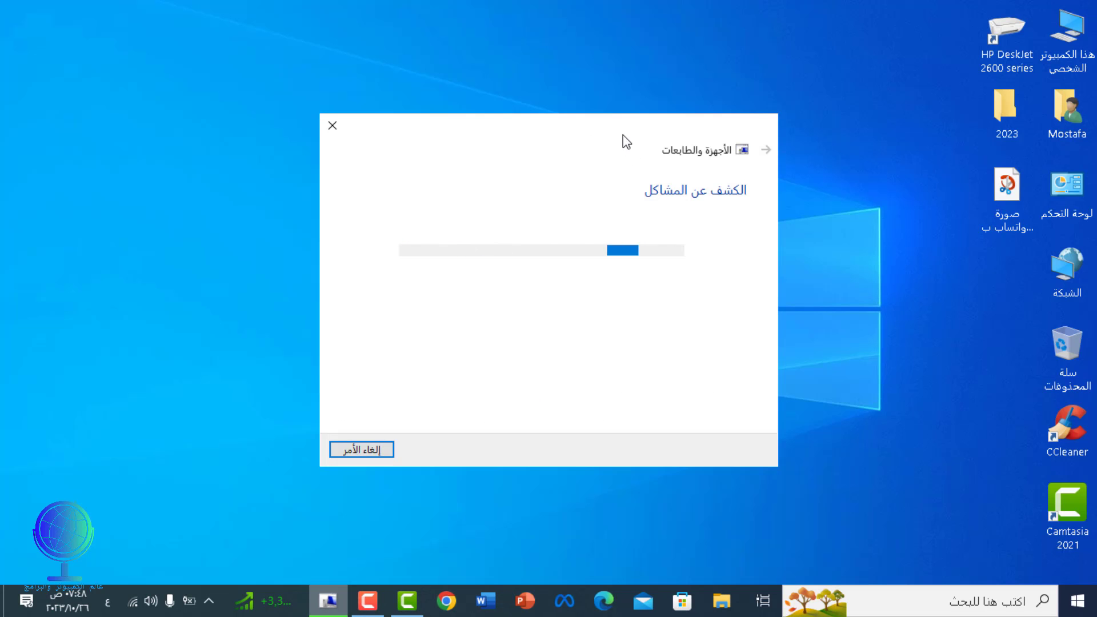
pyautogui.moveTo(623, 135); pyautogui.dragTo(639, 135)
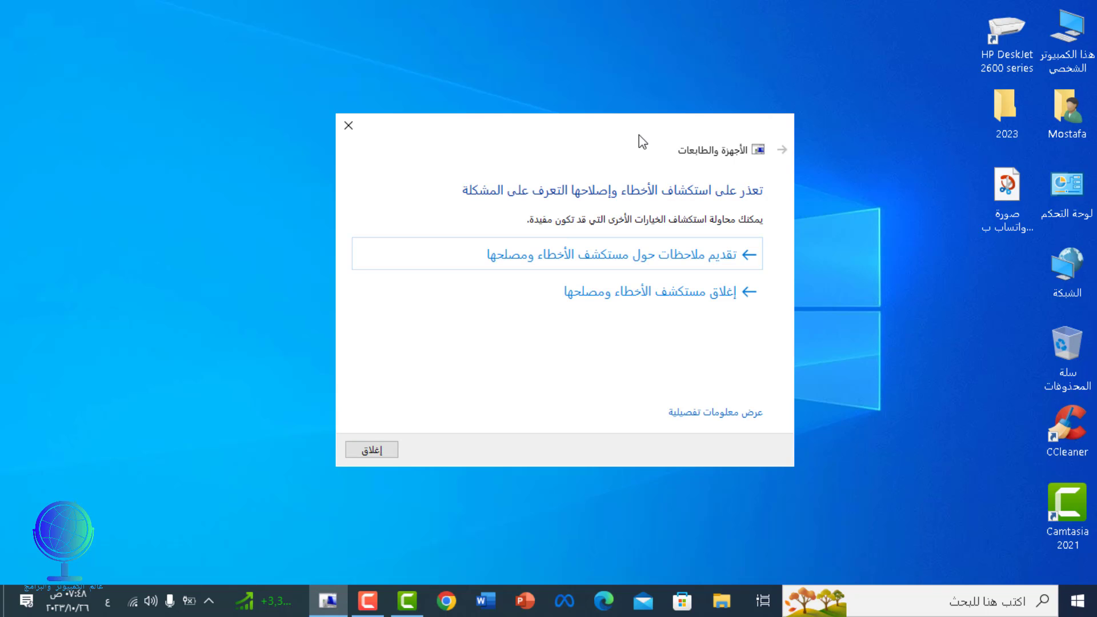
pyautogui.click(617, 293)
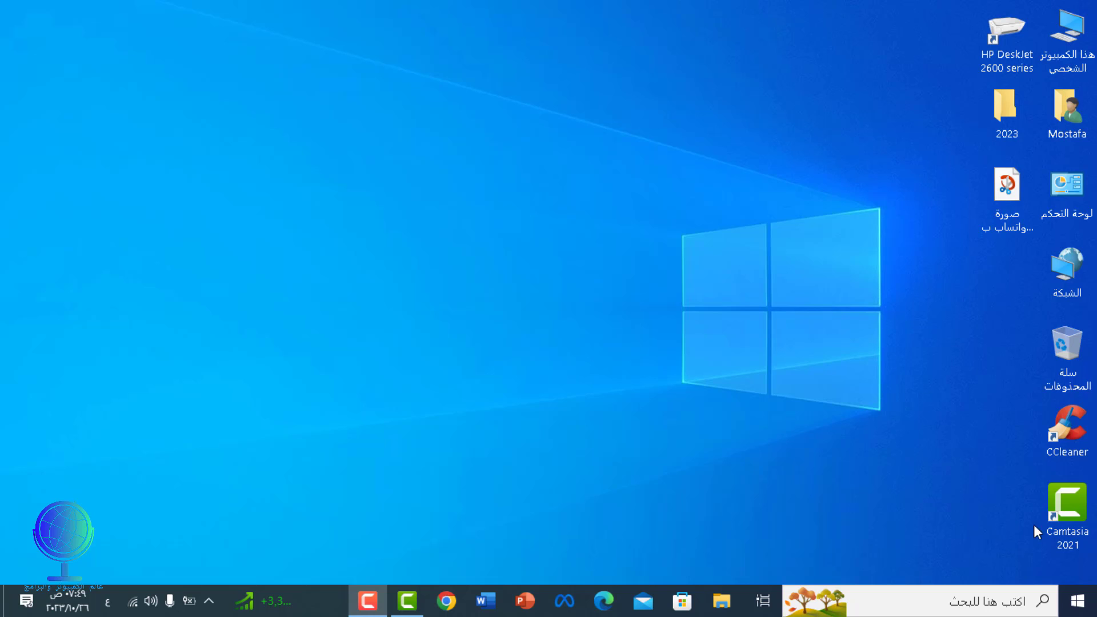
# In Device Manager, update the driver of the HP DJ 2600 series PCL-3 printer by searching automatically for drivers.
pyautogui.rightClick(1076, 610)
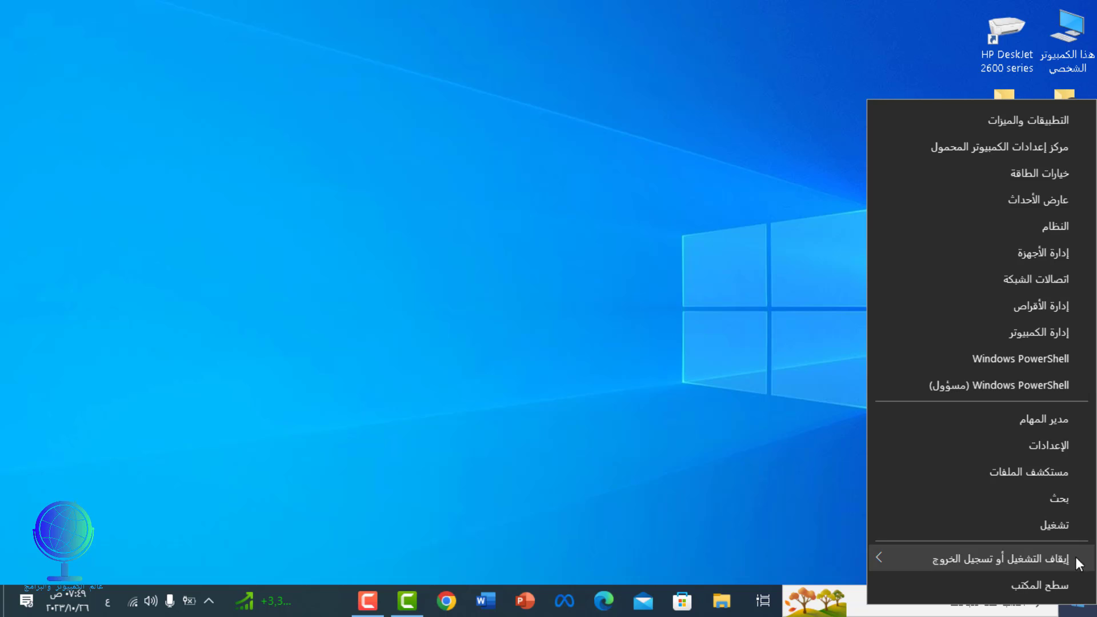
pyautogui.click(1024, 258)
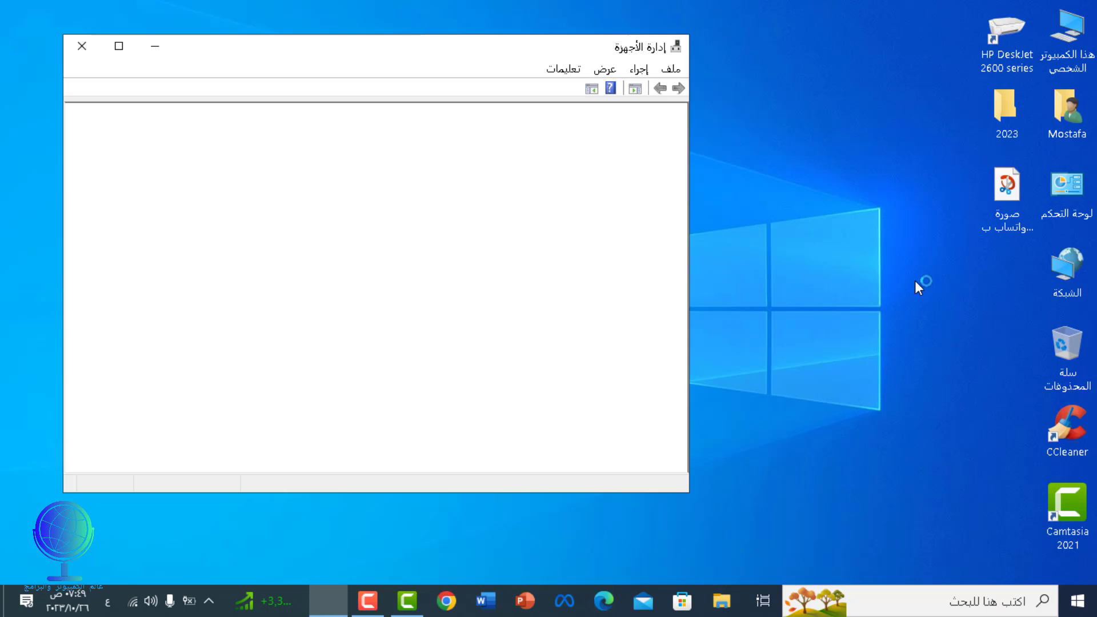
pyautogui.moveTo(570, 42); pyautogui.dragTo(712, 80)
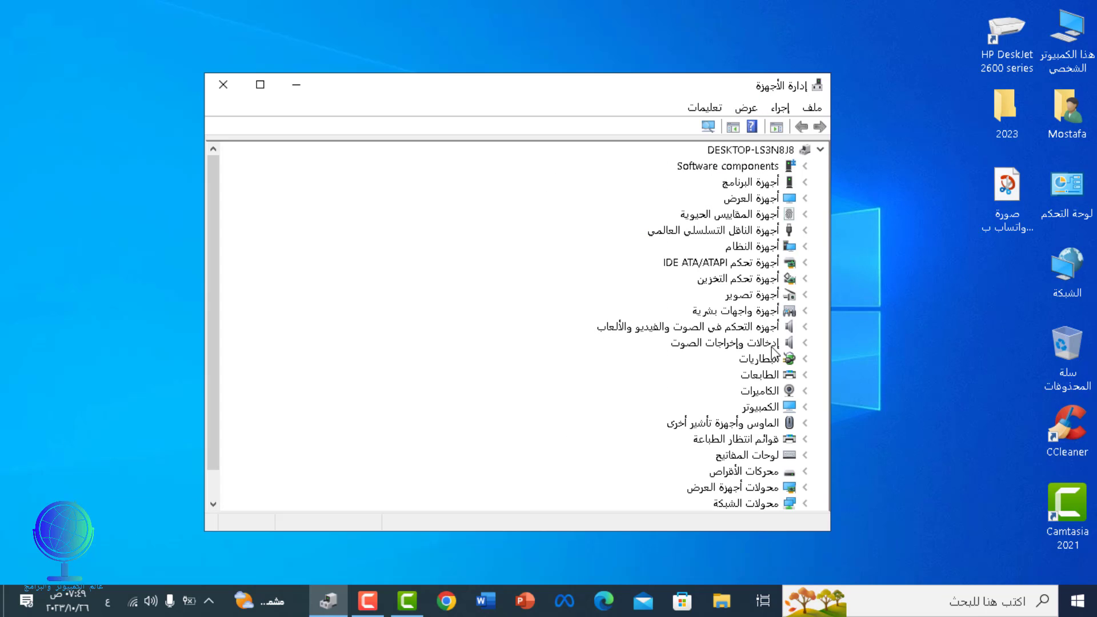
pyautogui.doubleClick(759, 377)
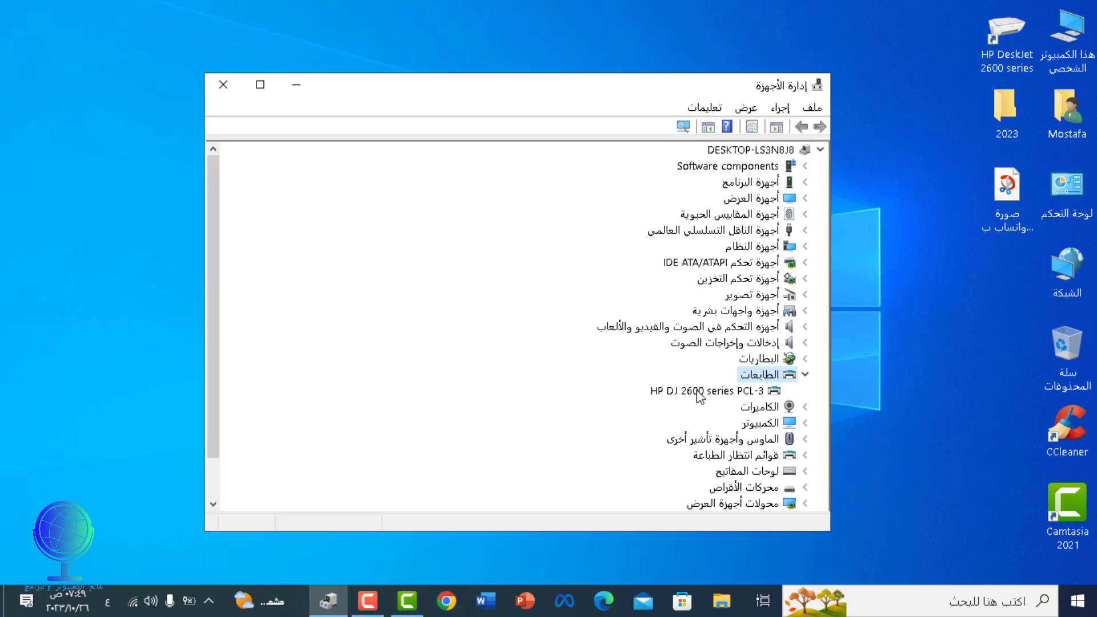
pyautogui.rightClick(696, 393)
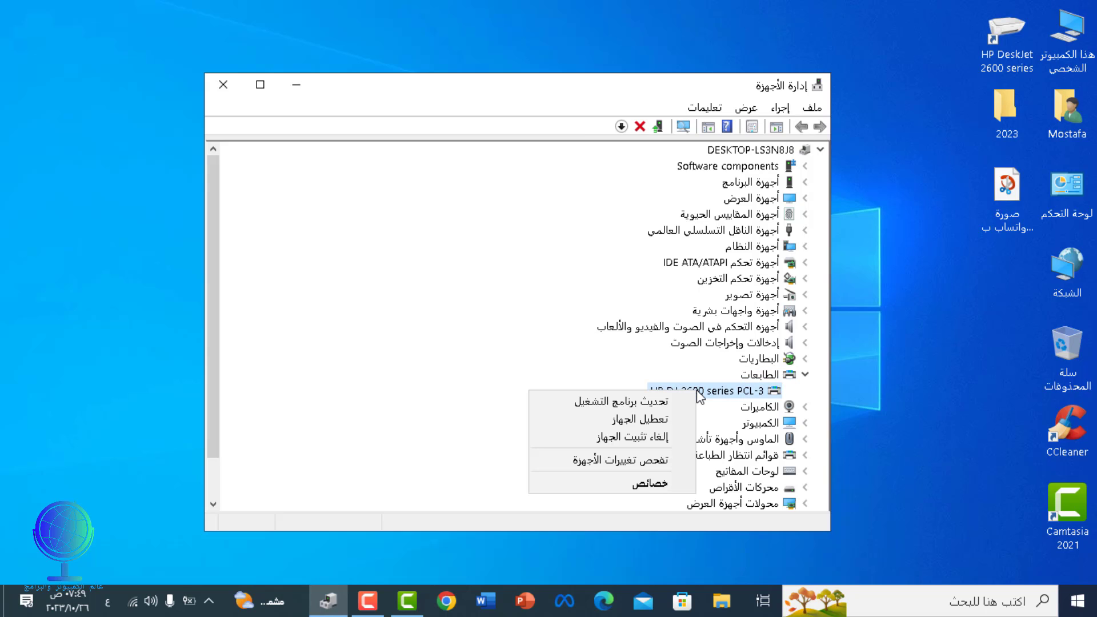
pyautogui.click(667, 403)
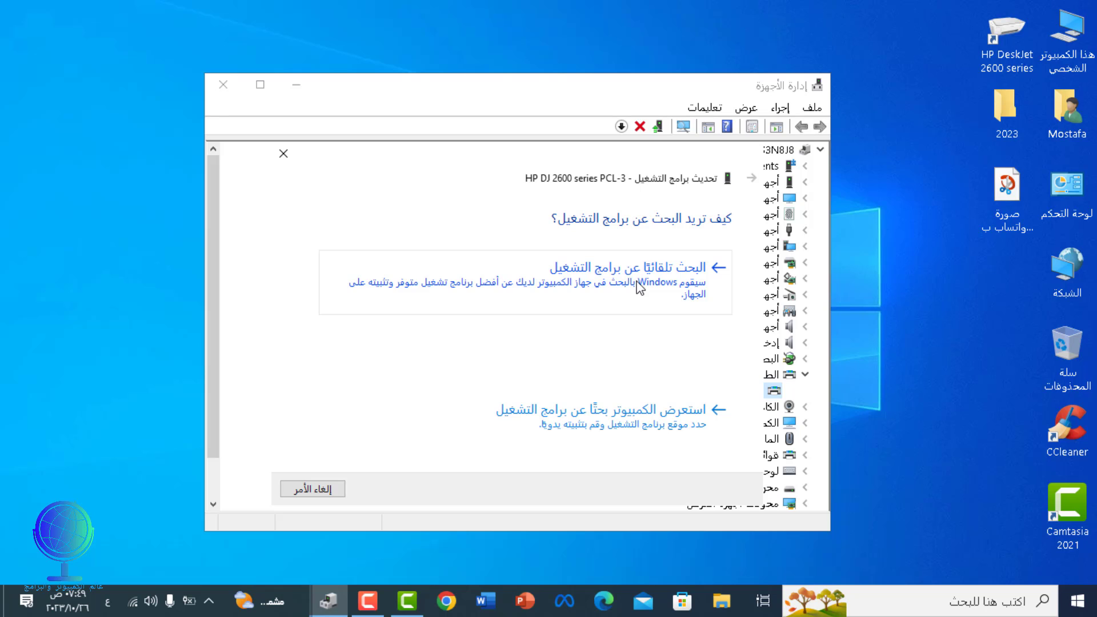
pyautogui.click(639, 287)
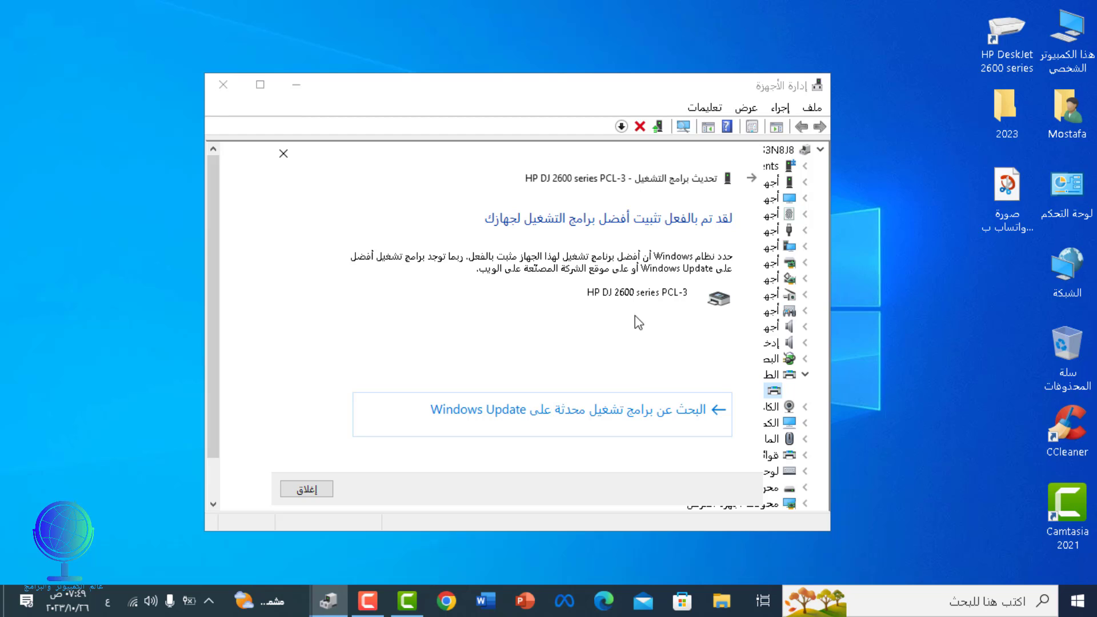
# Check Windows Update for updated drivers, then close the Settings and Device Manager windows.
pyautogui.click(626, 411)
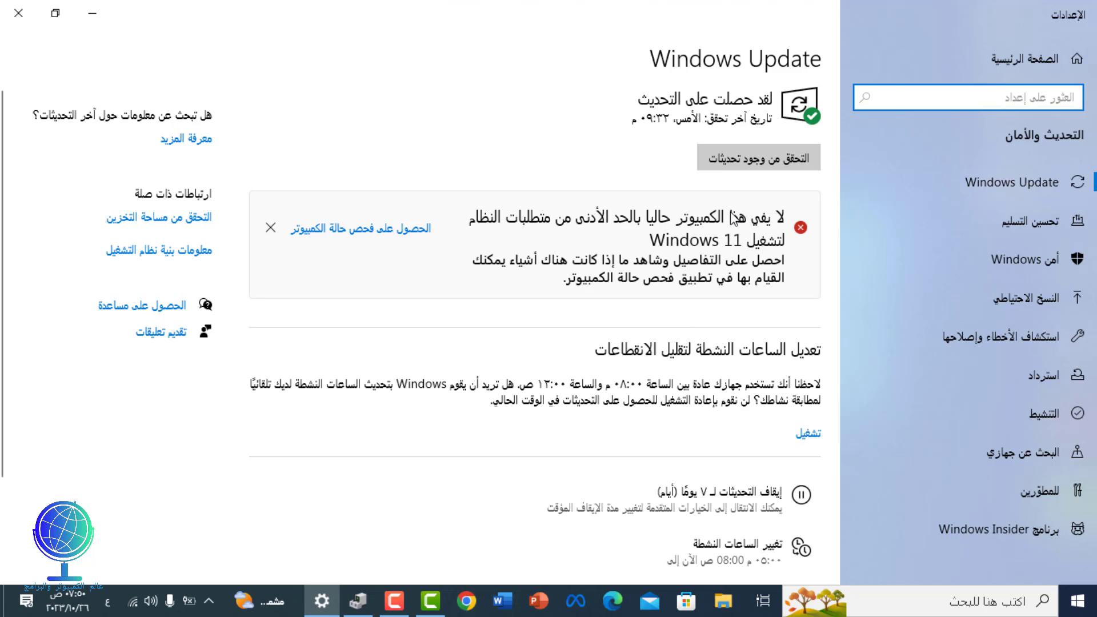
pyautogui.click(736, 164)
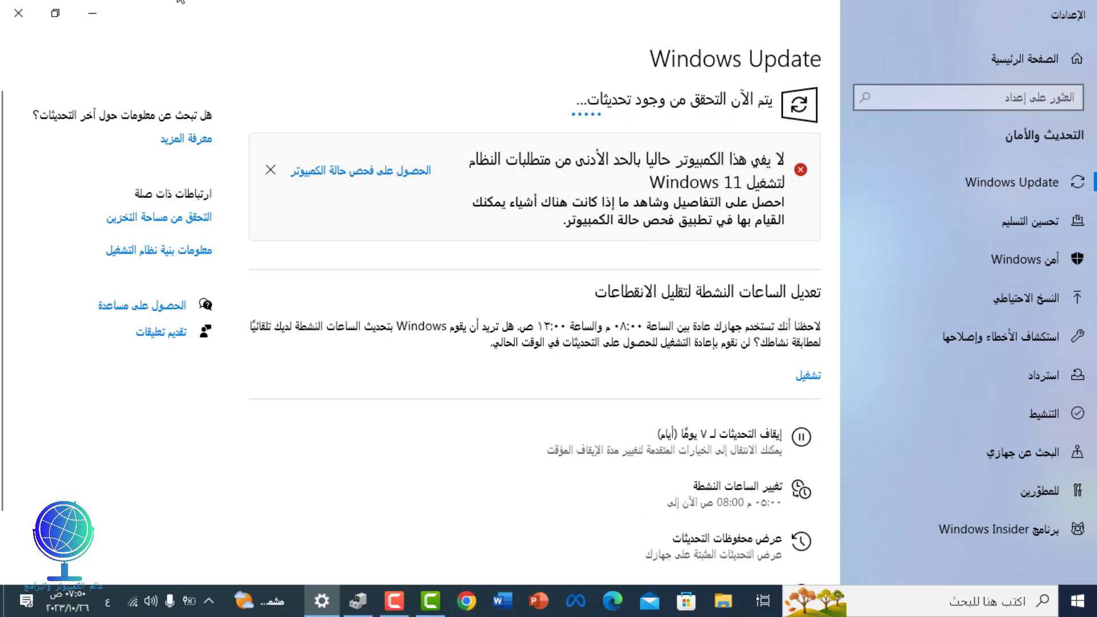
pyautogui.click(9, 7)
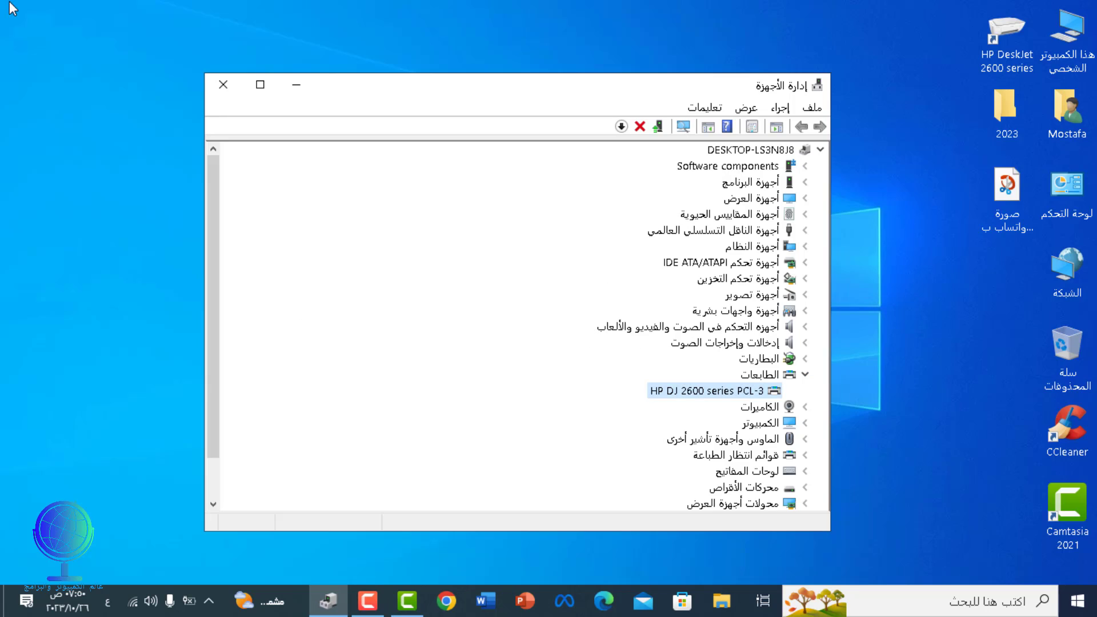
pyautogui.click(223, 84)
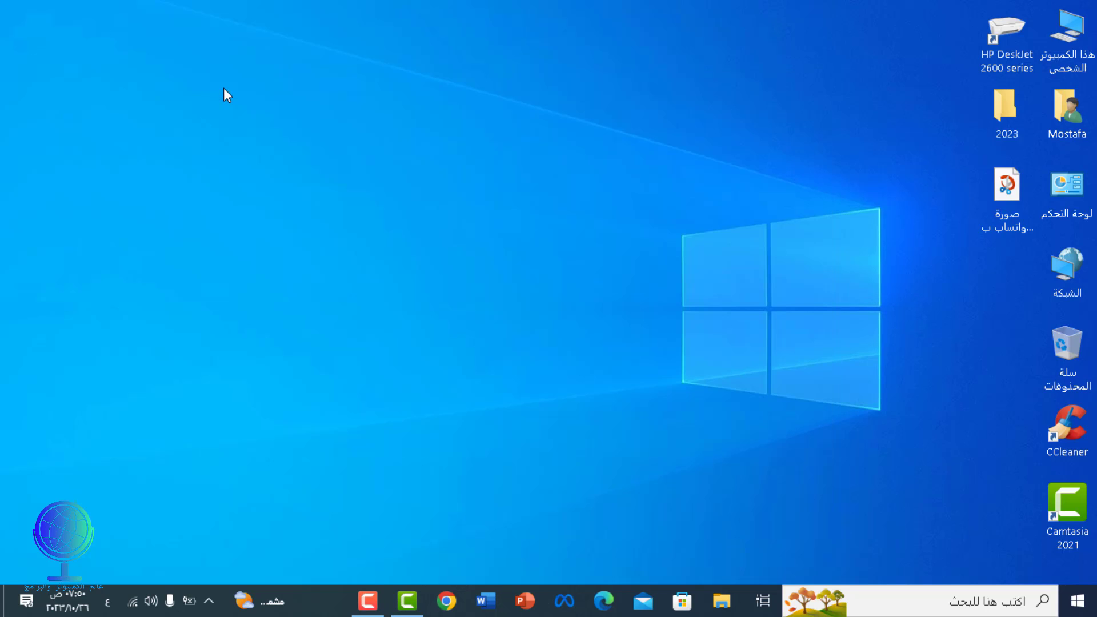